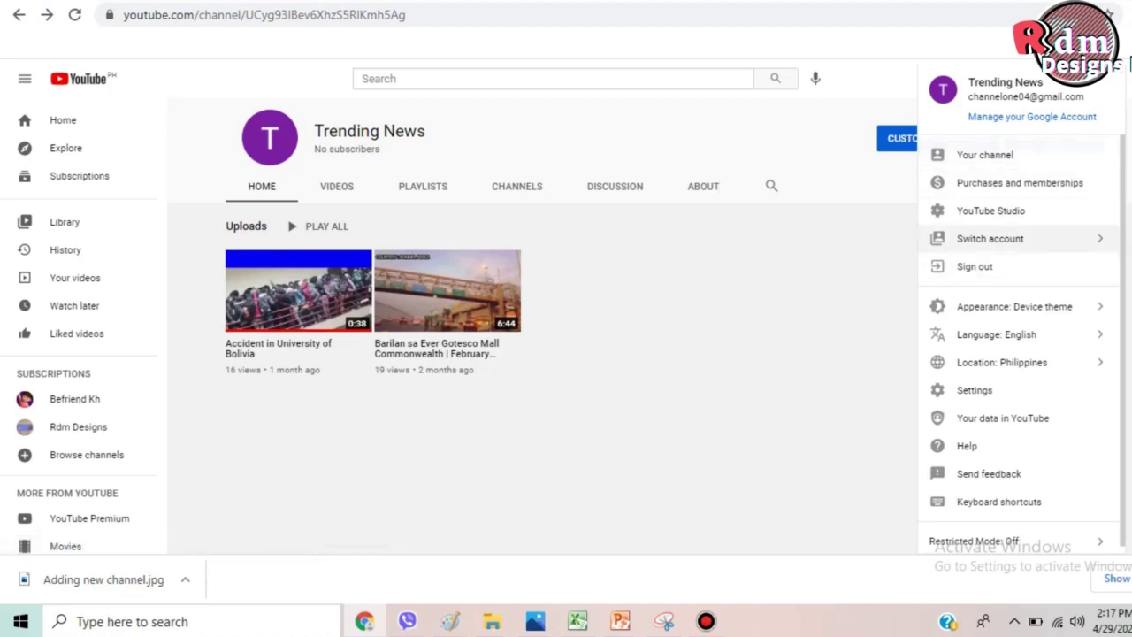
# Step: Review the channels available under the signed-in accounts in the account switcher
pyautogui.click(990, 238)
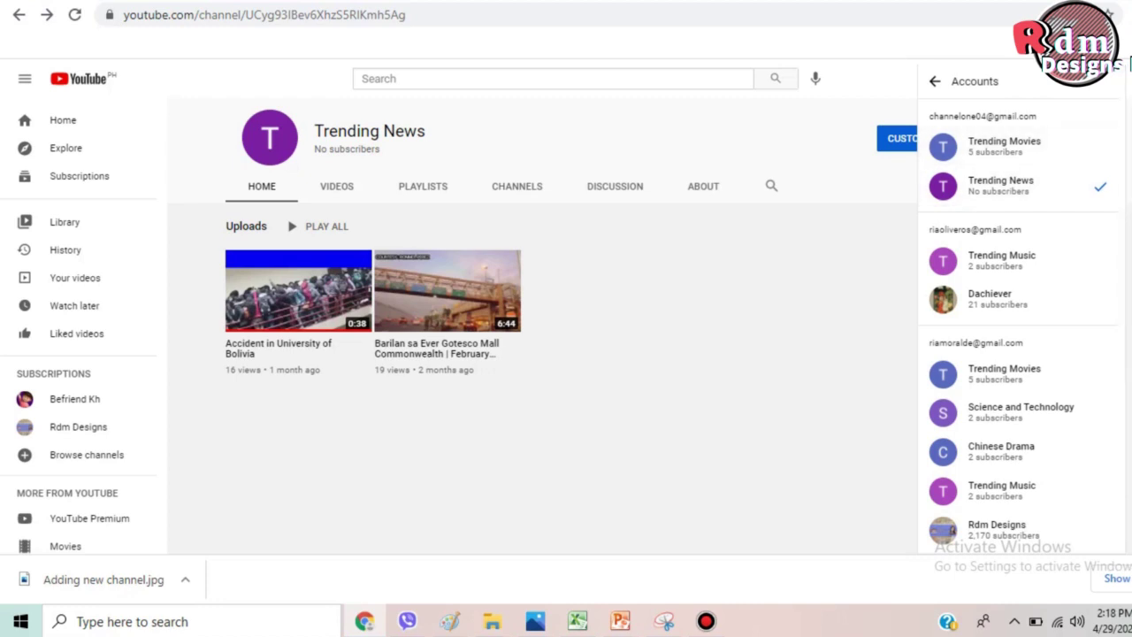
pyautogui.press('Escape')
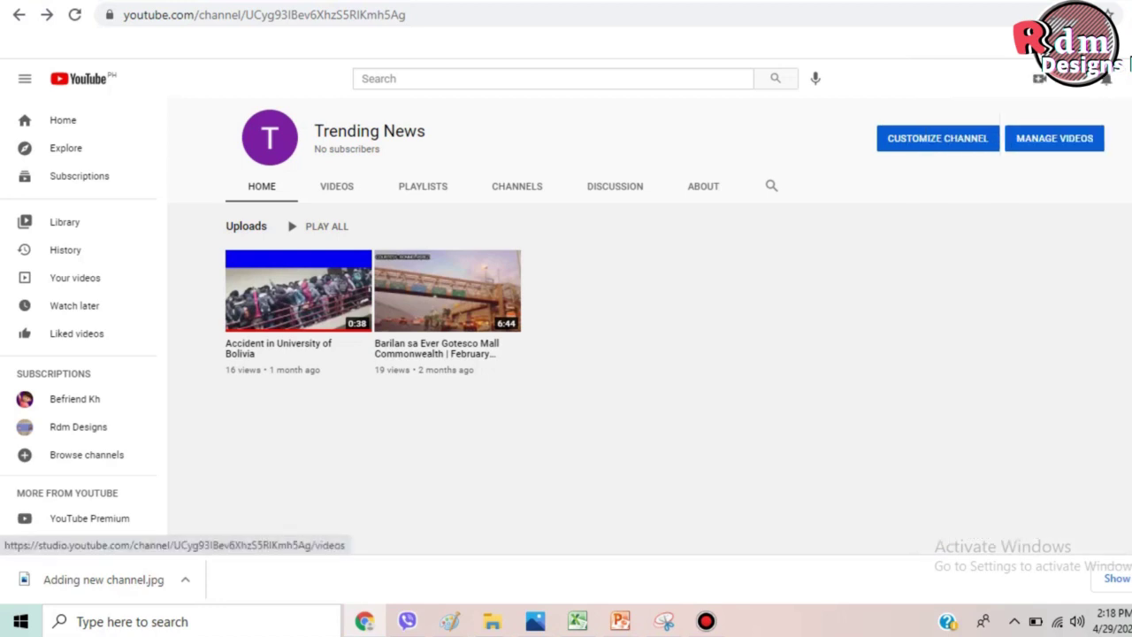
# Step: Open the form for creating a new channel from the account settings' channel management page
pyautogui.click(1105, 78)
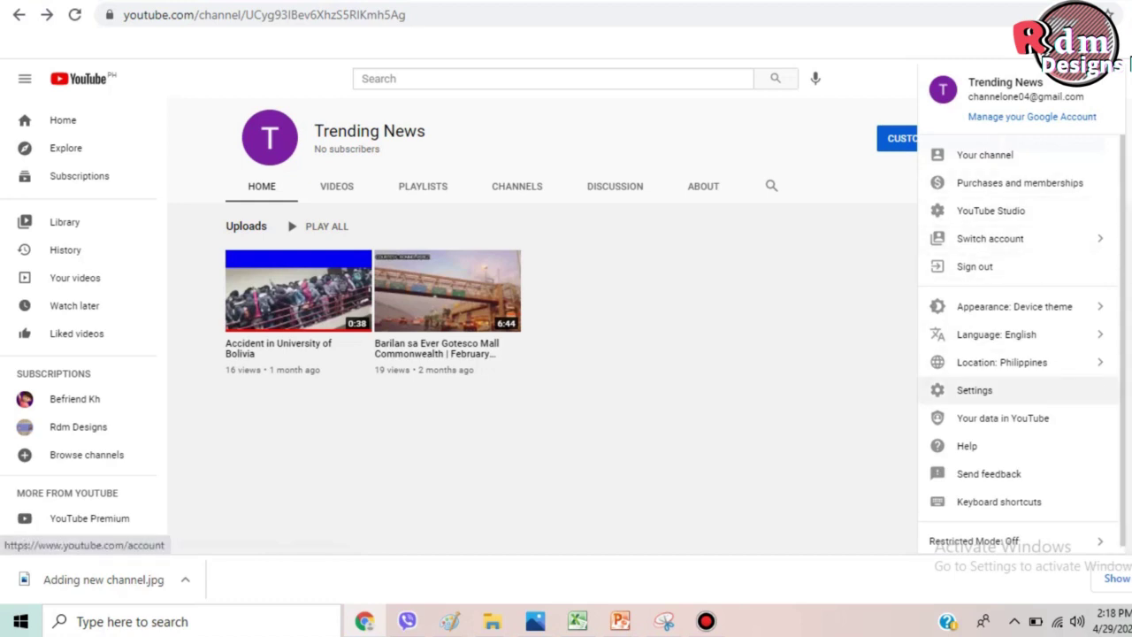
pyautogui.click(973, 390)
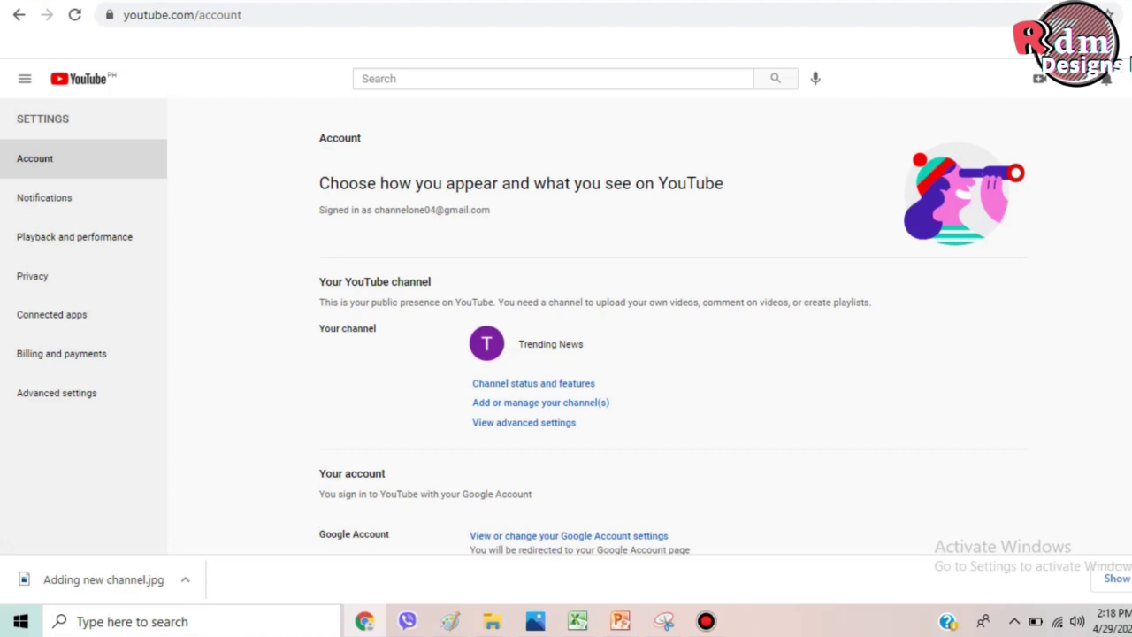
pyautogui.scroll(-1, 672, 310)
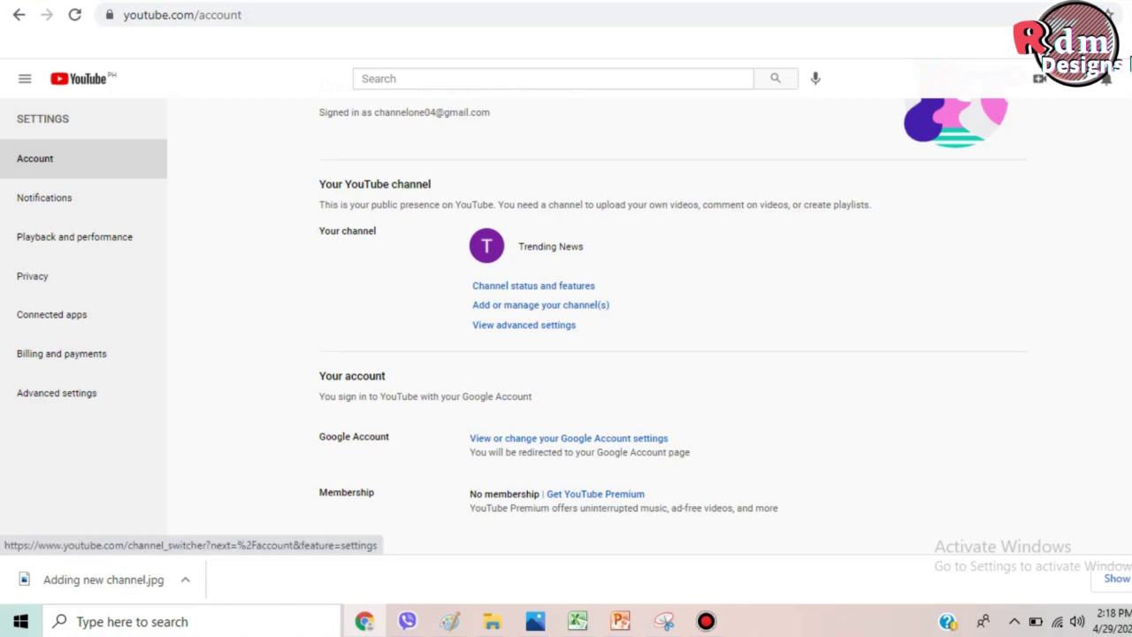
pyautogui.click(540, 304)
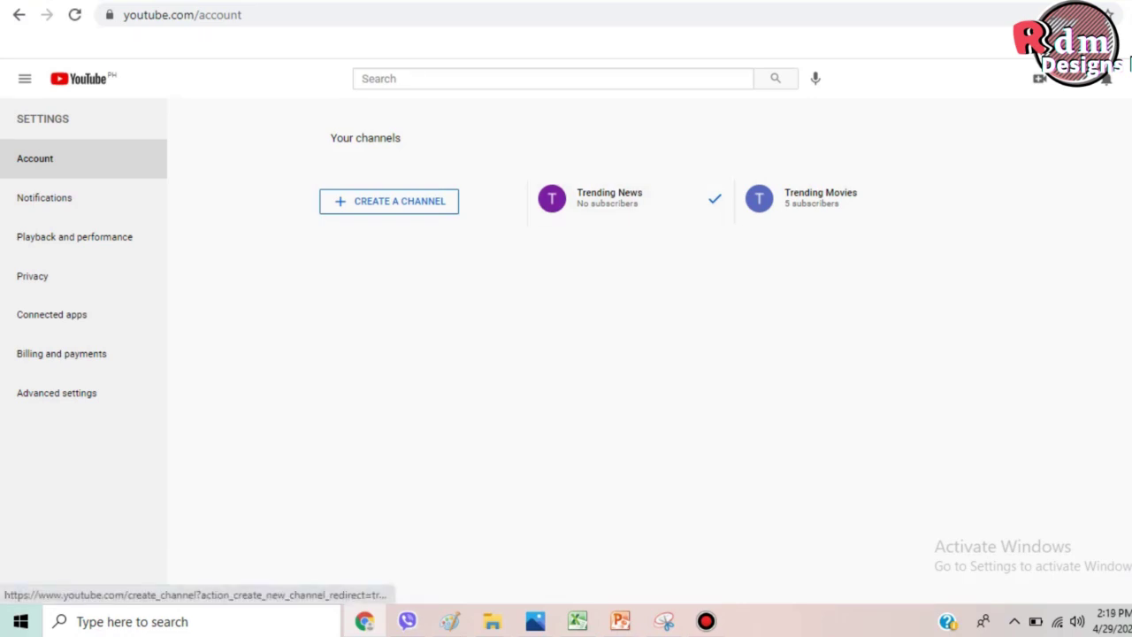
pyautogui.click(389, 200)
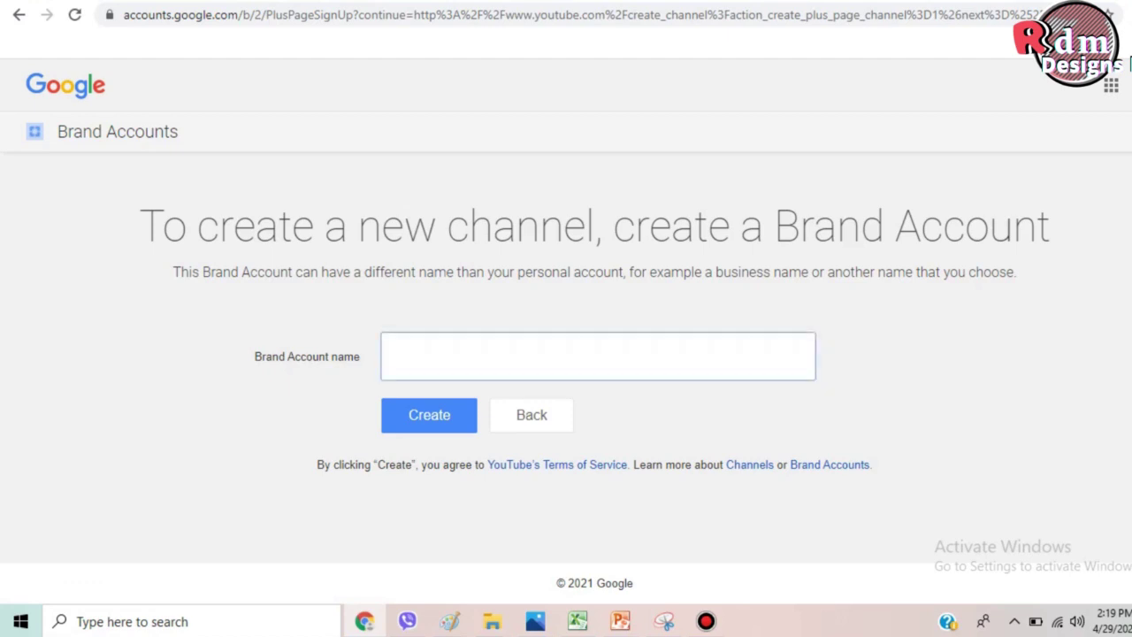
# Step: Name the Brand Account "Chinese Drama" and create the channel
pyautogui.click(394, 356)
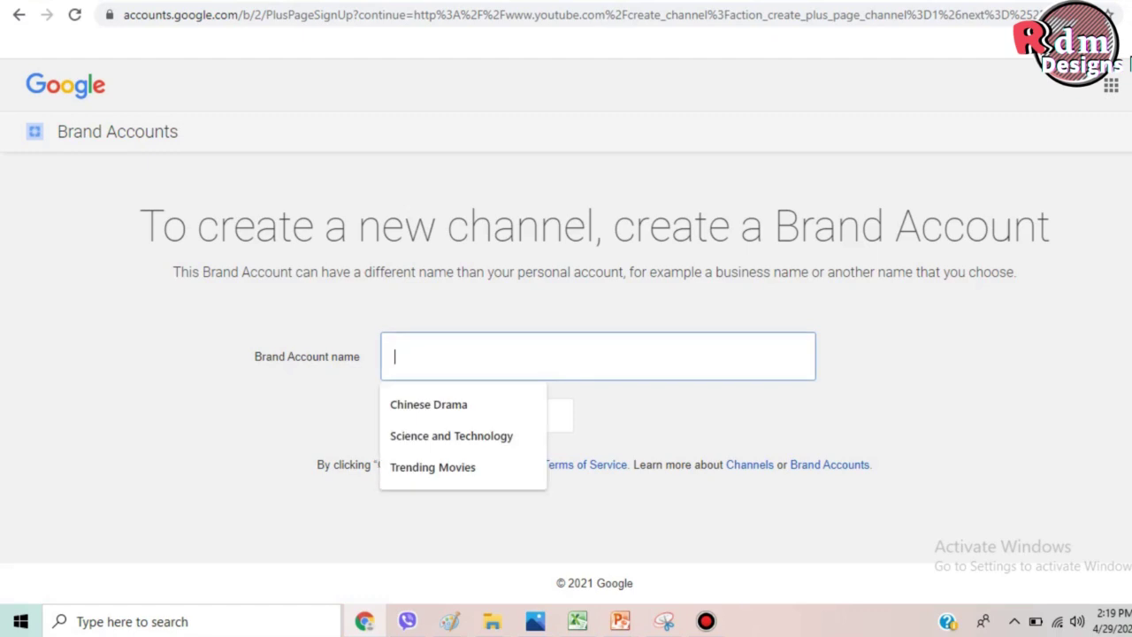
pyautogui.press('Down')
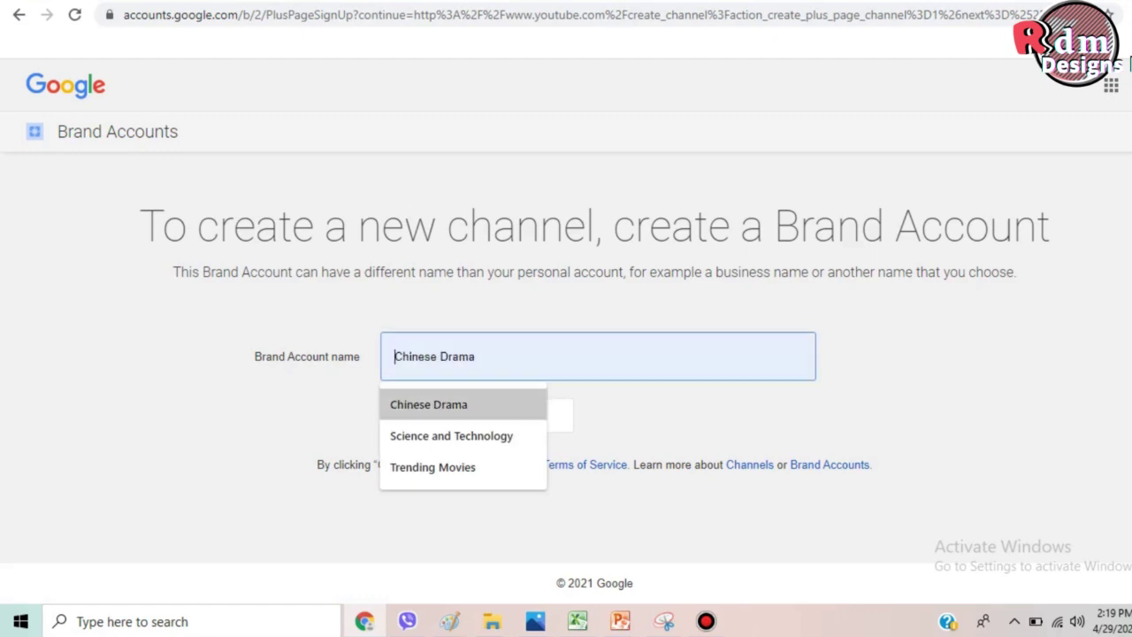
pyautogui.press('Return')
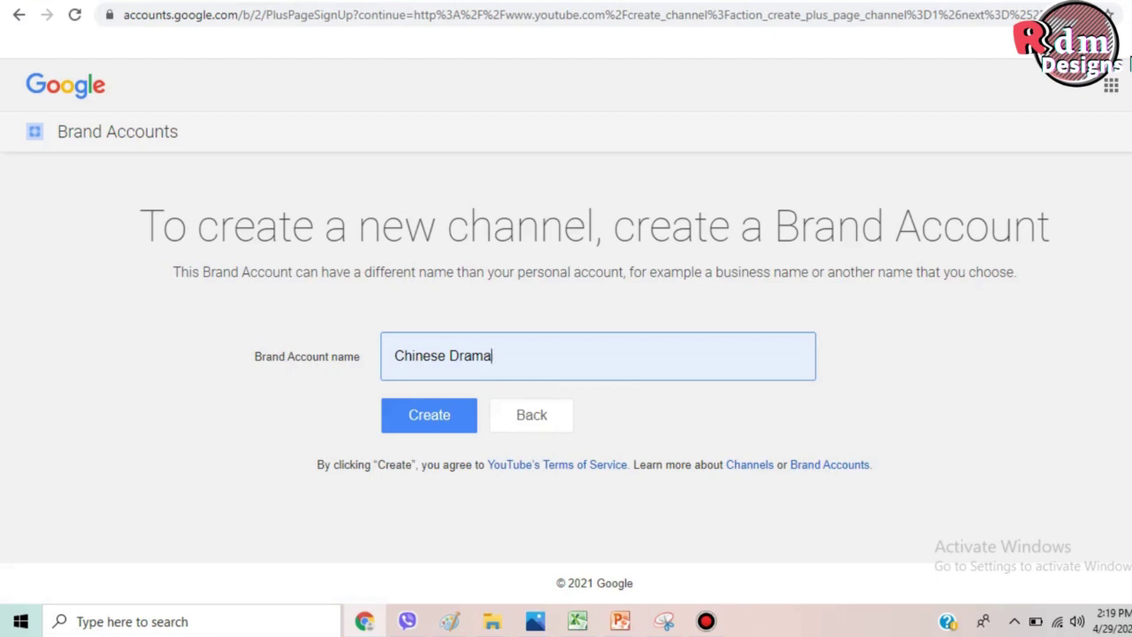
pyautogui.moveTo(492, 355); pyautogui.dragTo(393, 356)
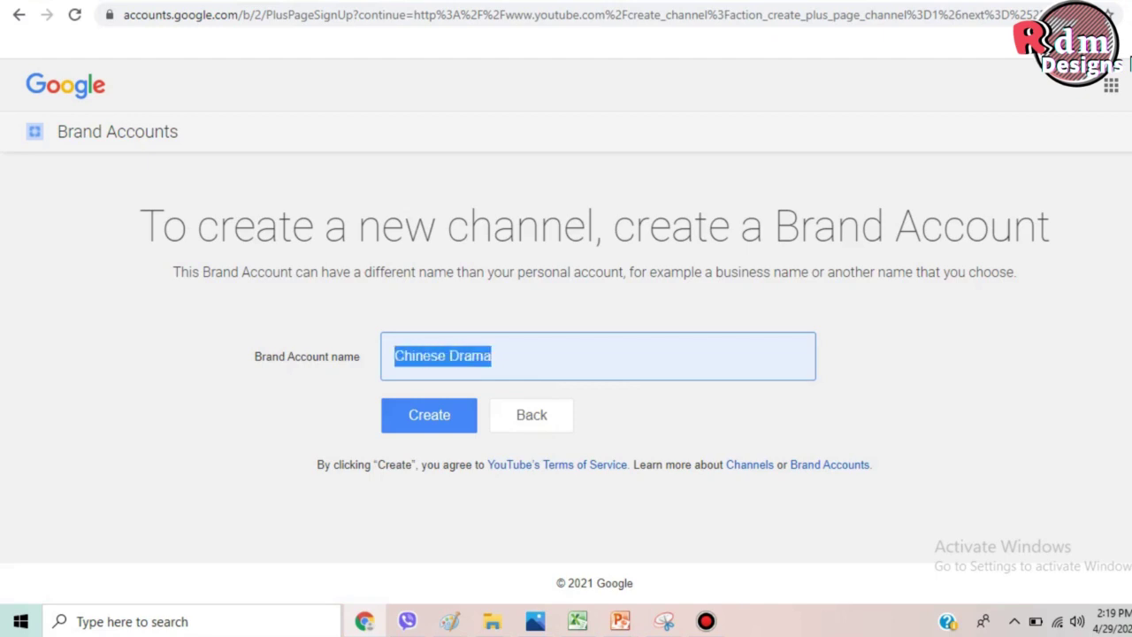
pyautogui.click(492, 355)
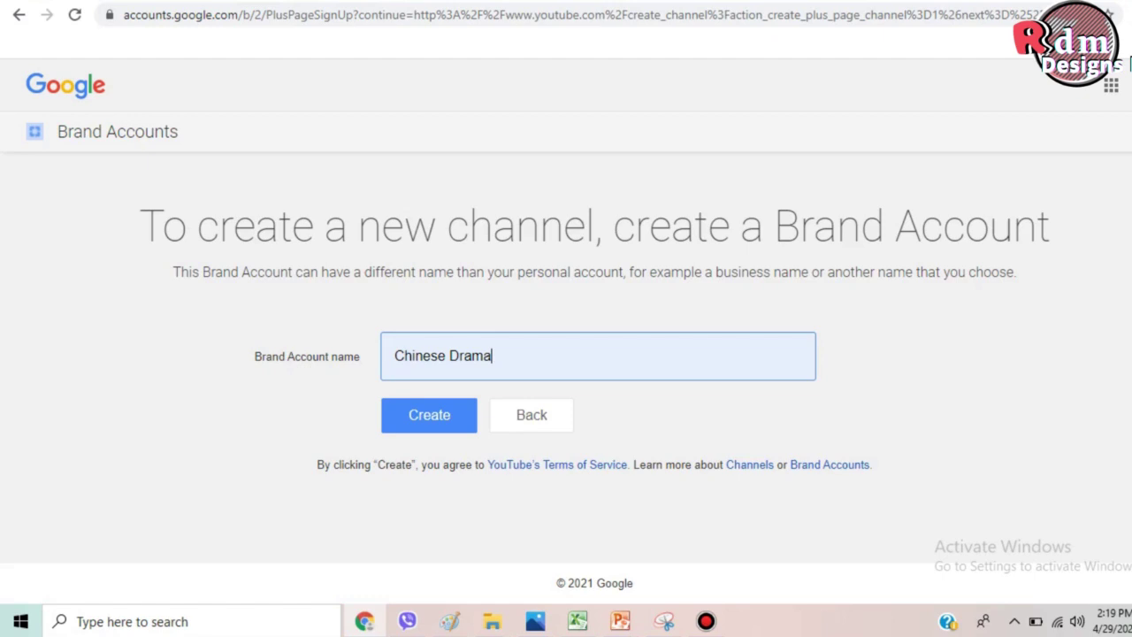
pyautogui.press('Return')
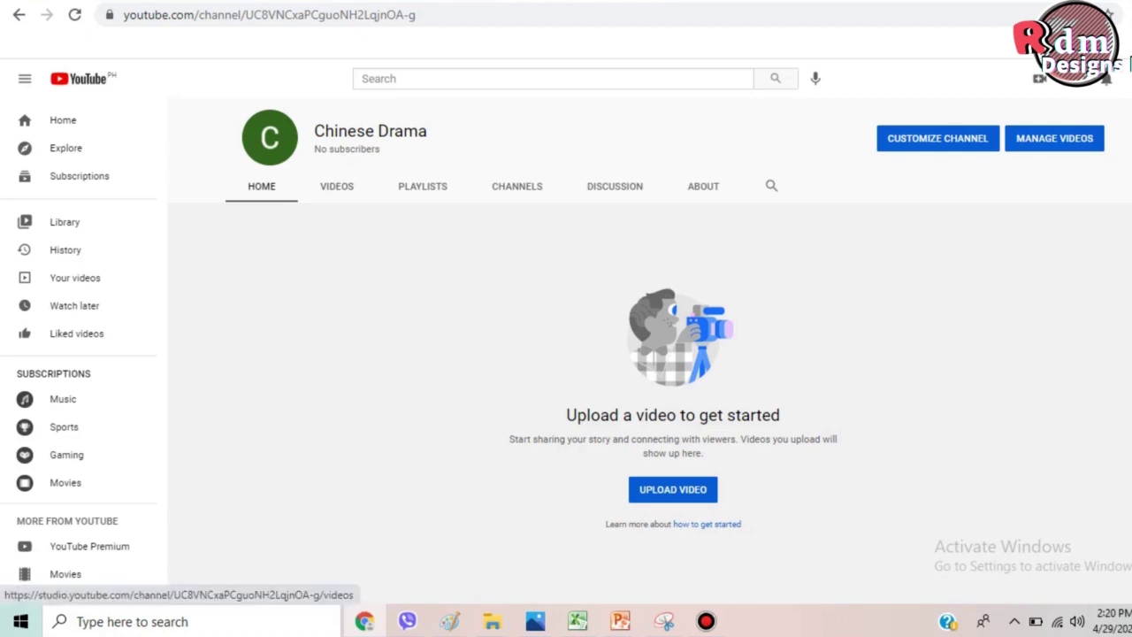
# Step: Check the account switcher for the Chinese Drama channel, then close it
pyautogui.click(1105, 78)
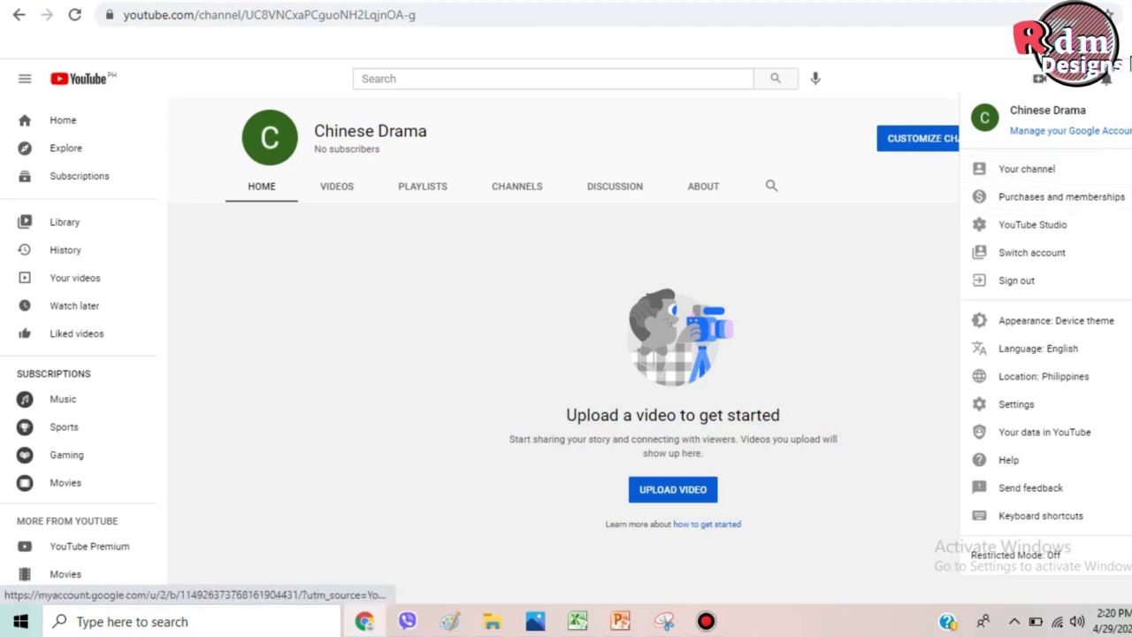
pyautogui.click(1031, 252)
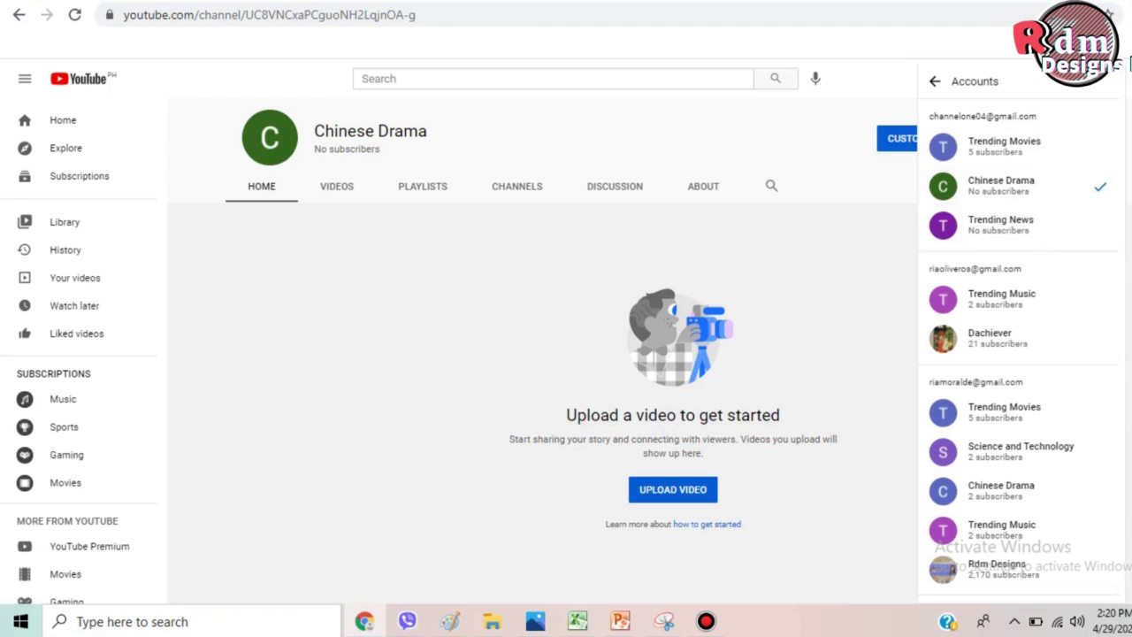
pyautogui.press('Escape')
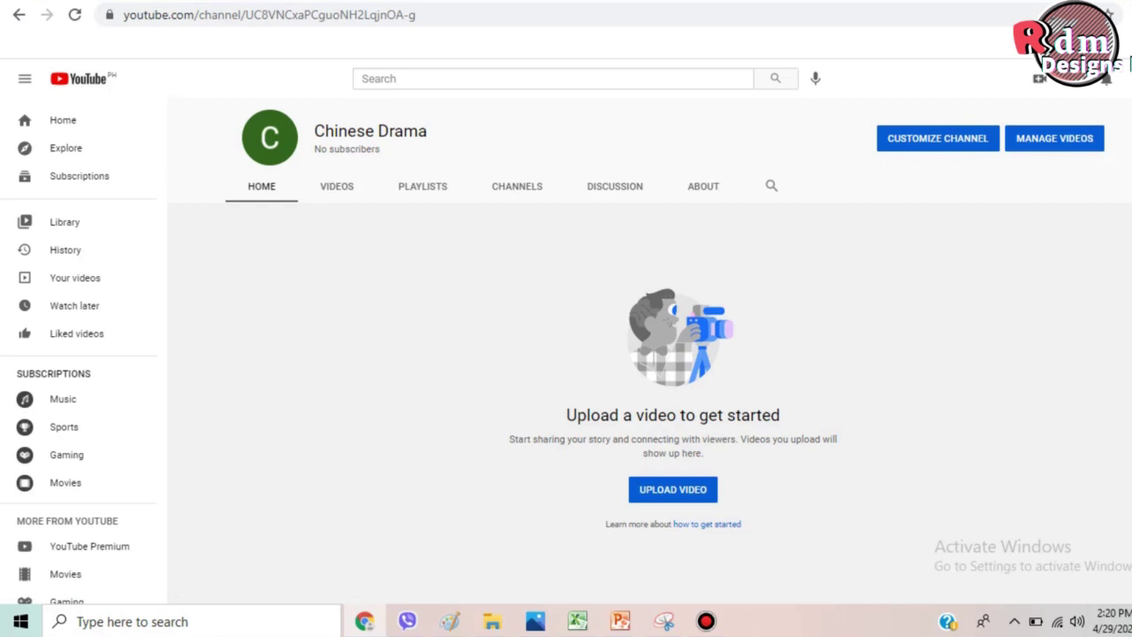
# Step: Examine the join date in the Chinese Drama channel's About section
pyautogui.click(336, 185)
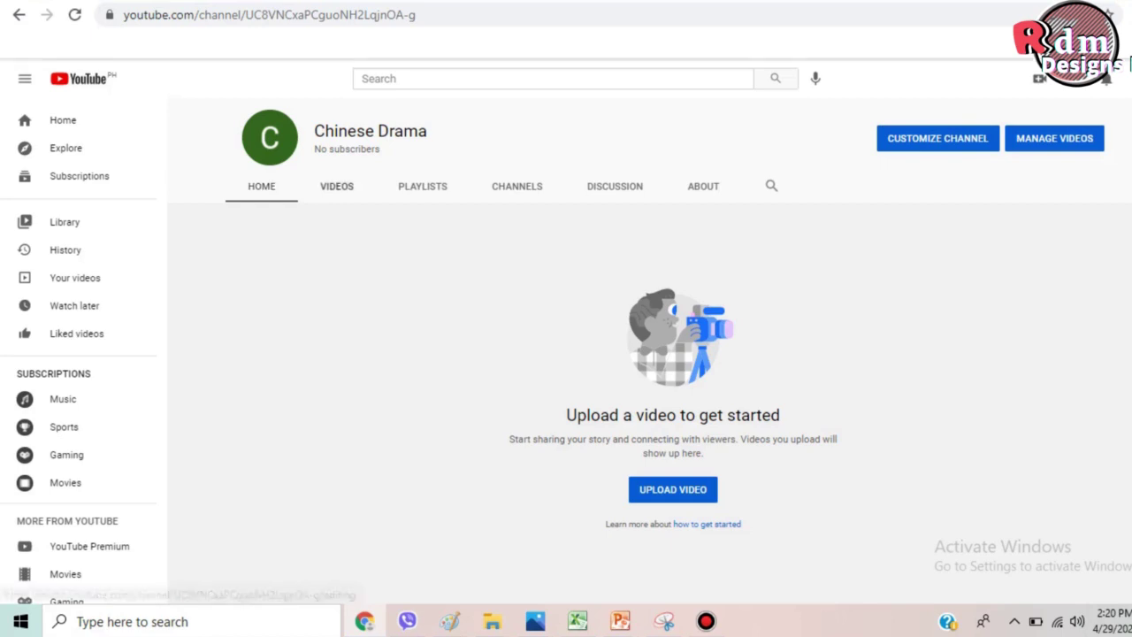
pyautogui.click(703, 186)
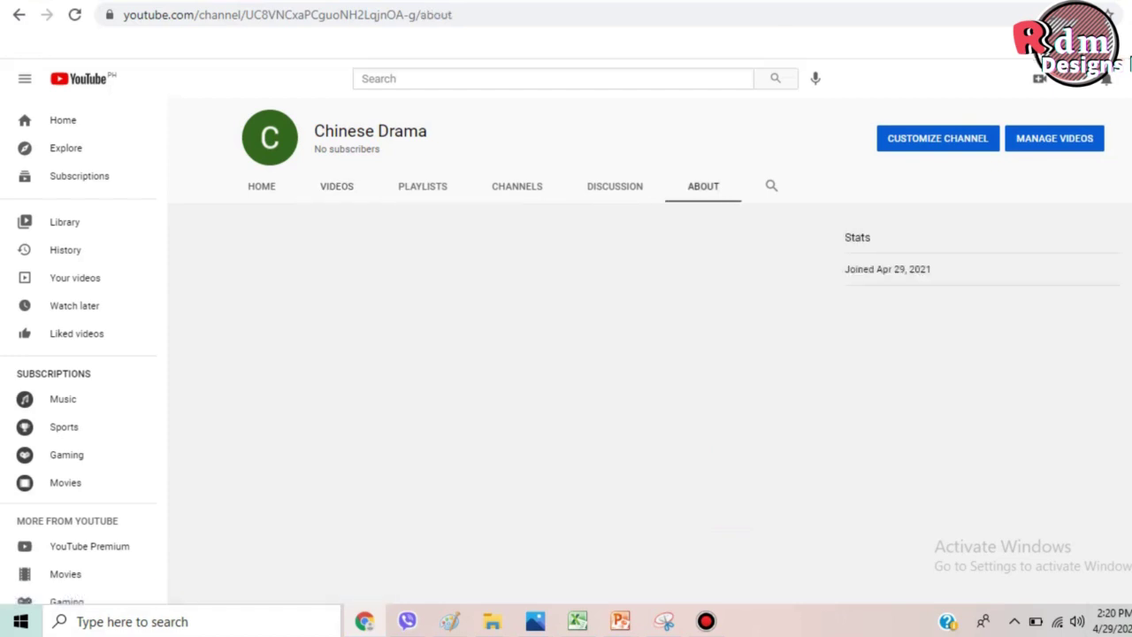
pyautogui.moveTo(844, 268); pyautogui.dragTo(931, 269)
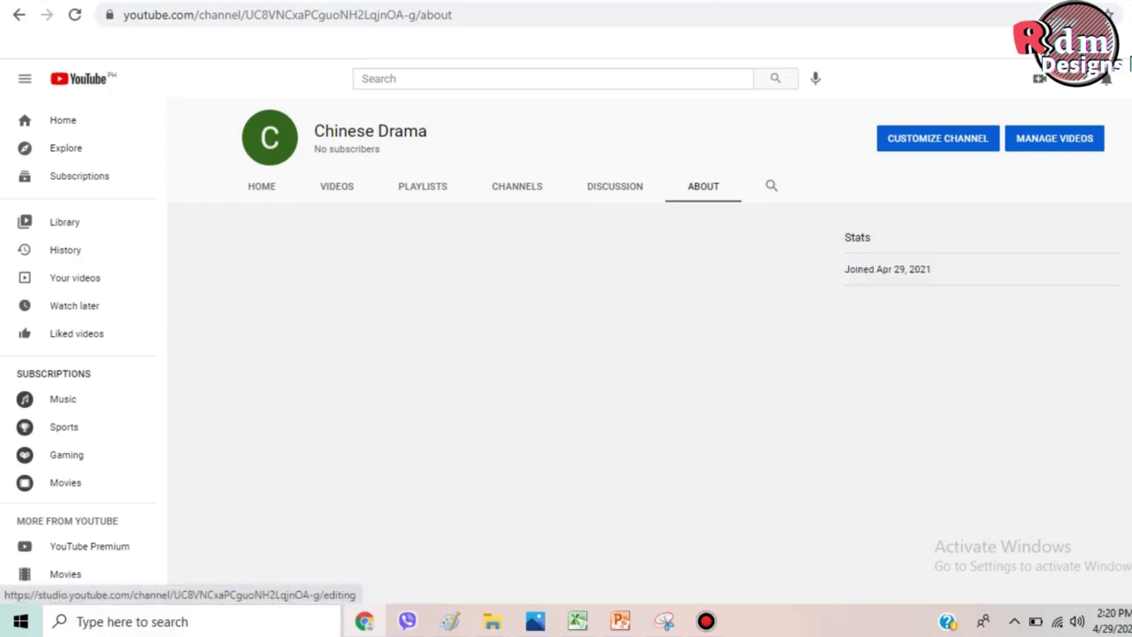
# Step: Open the channel's customization page, dismiss the introductory pop-ups, and look through the Branding, Basic info and Layout settings
pyautogui.click(937, 138)
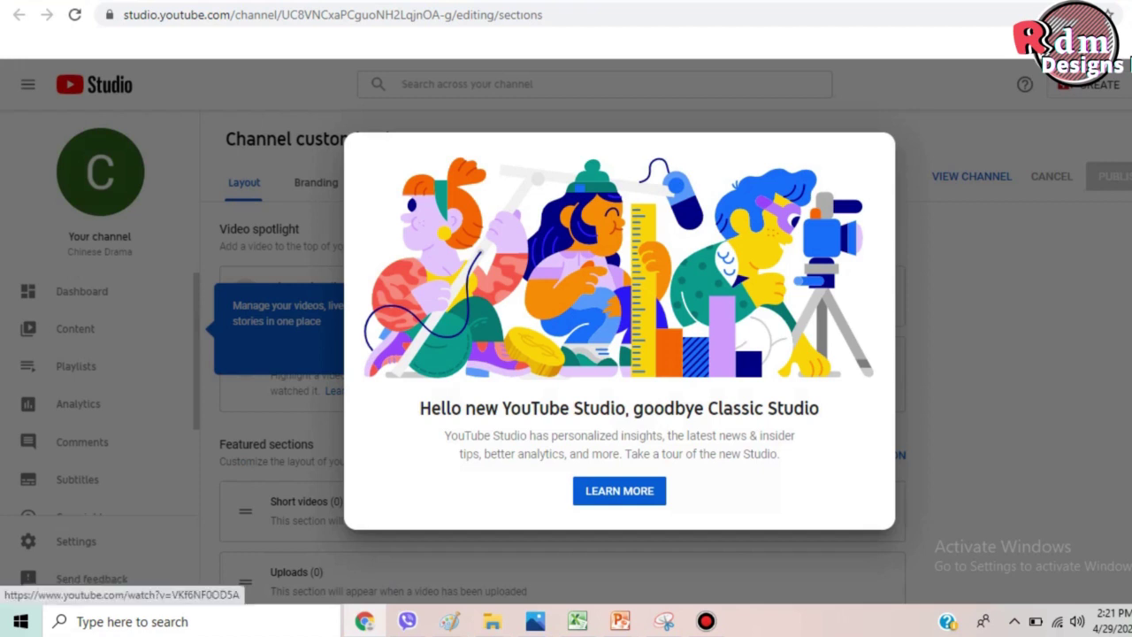
pyautogui.press('Escape')
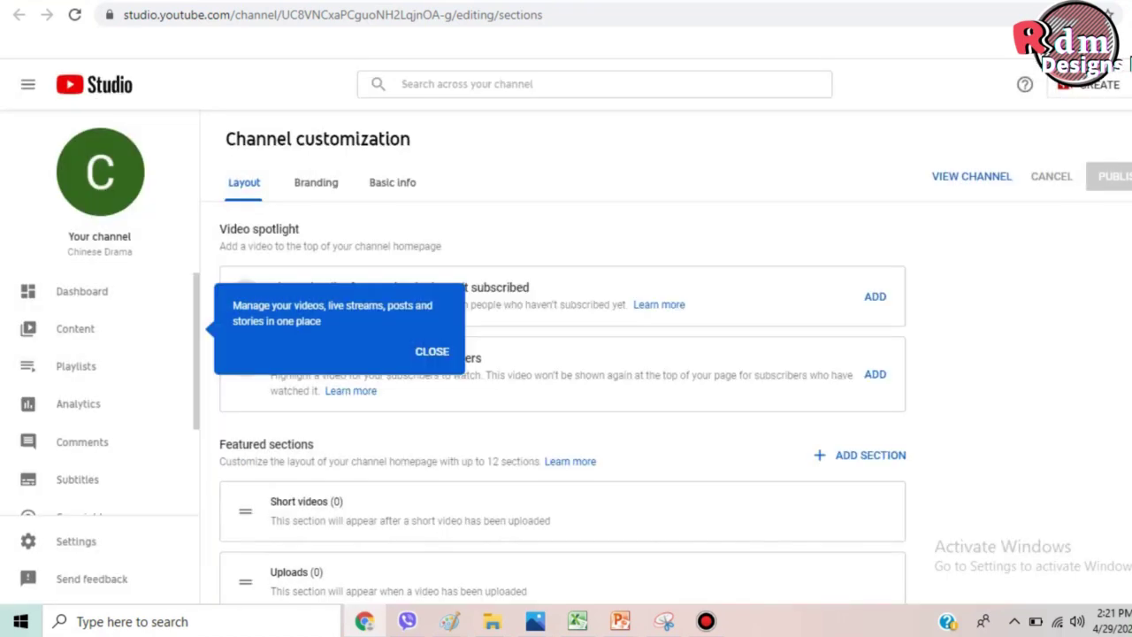
pyautogui.click(431, 351)
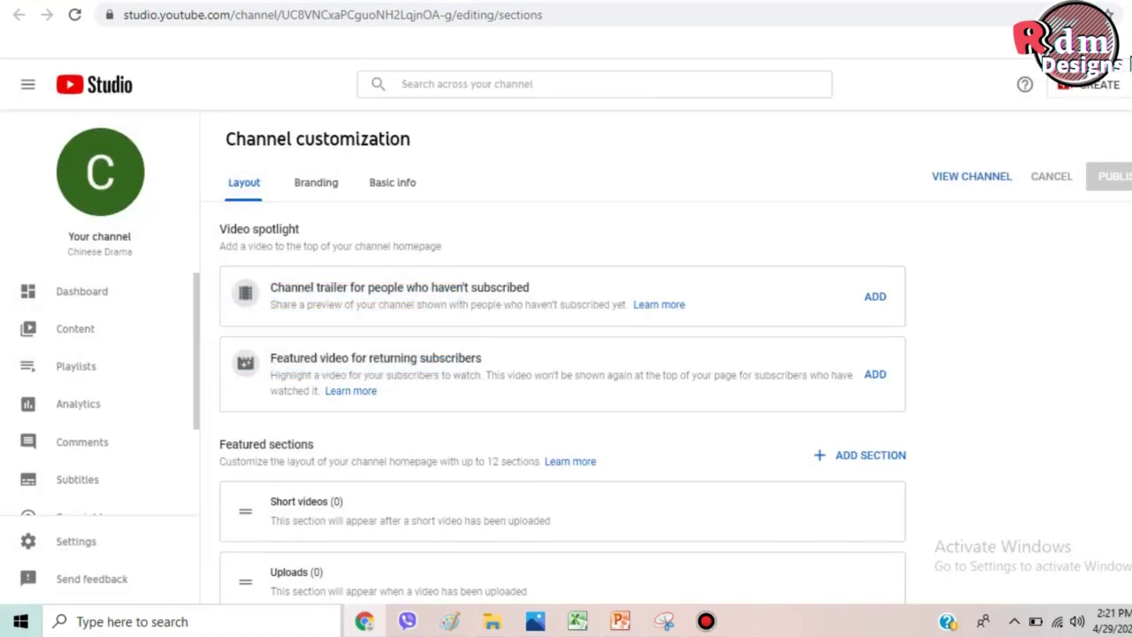
pyautogui.click(316, 182)
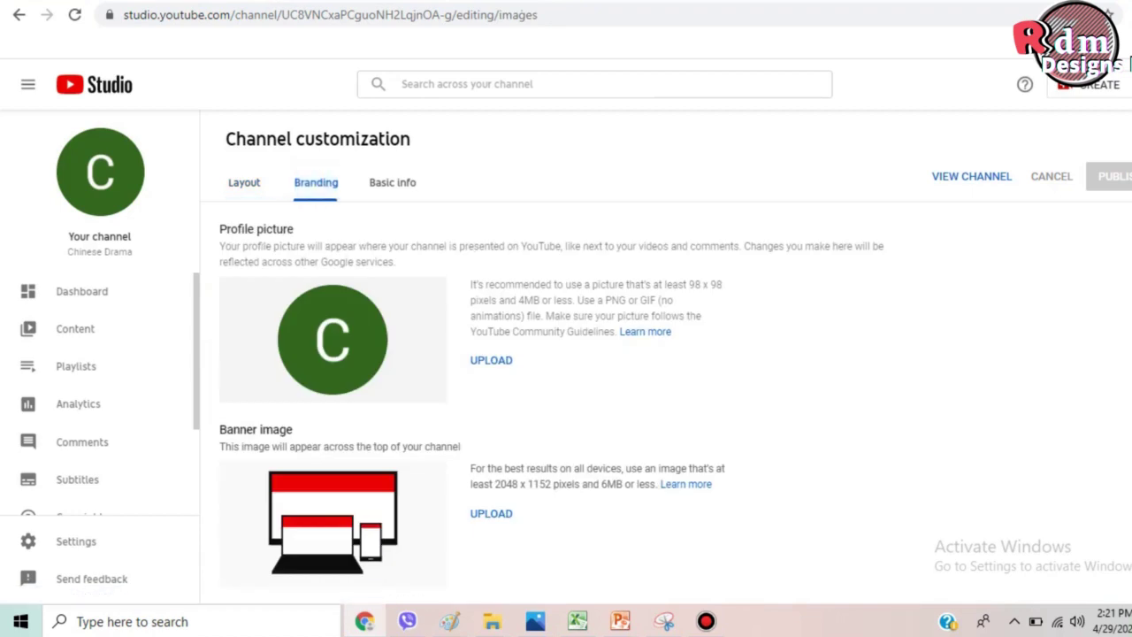
pyautogui.click(398, 182)
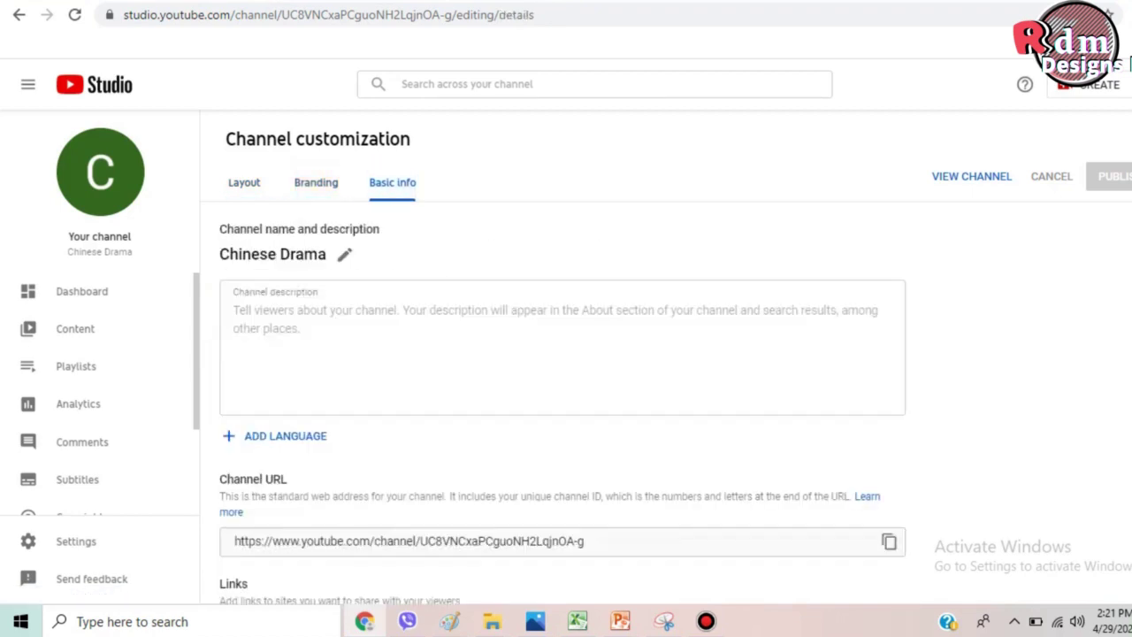
pyautogui.click(244, 182)
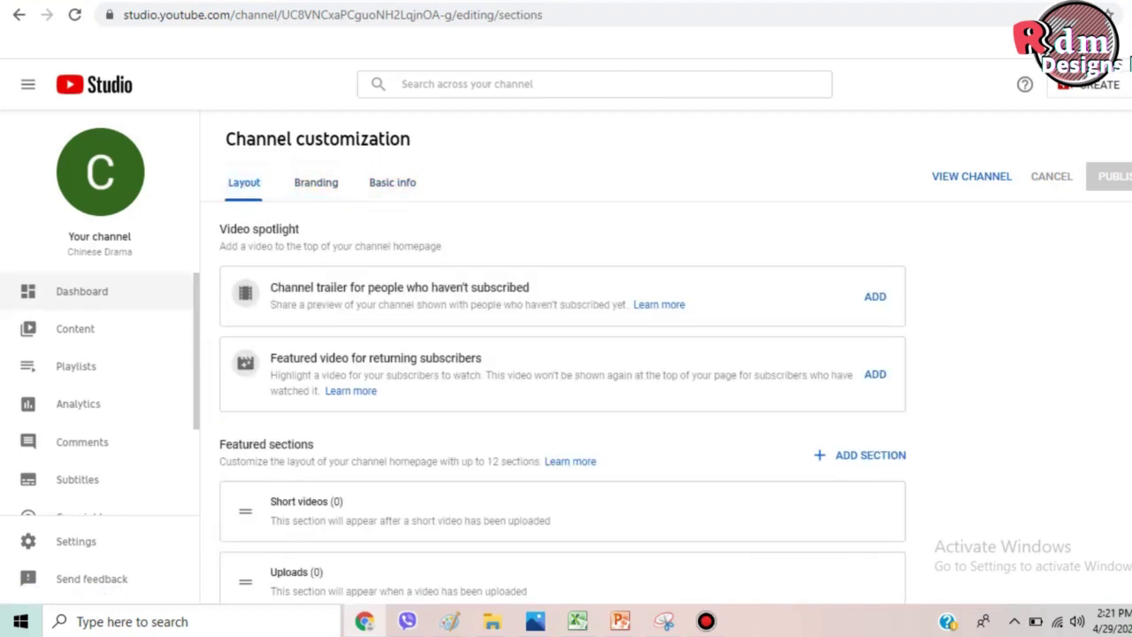
# Step: Look at the channel's content list in YouTube Studio and at the Videos and Home sections of its public page
pyautogui.click(75, 328)
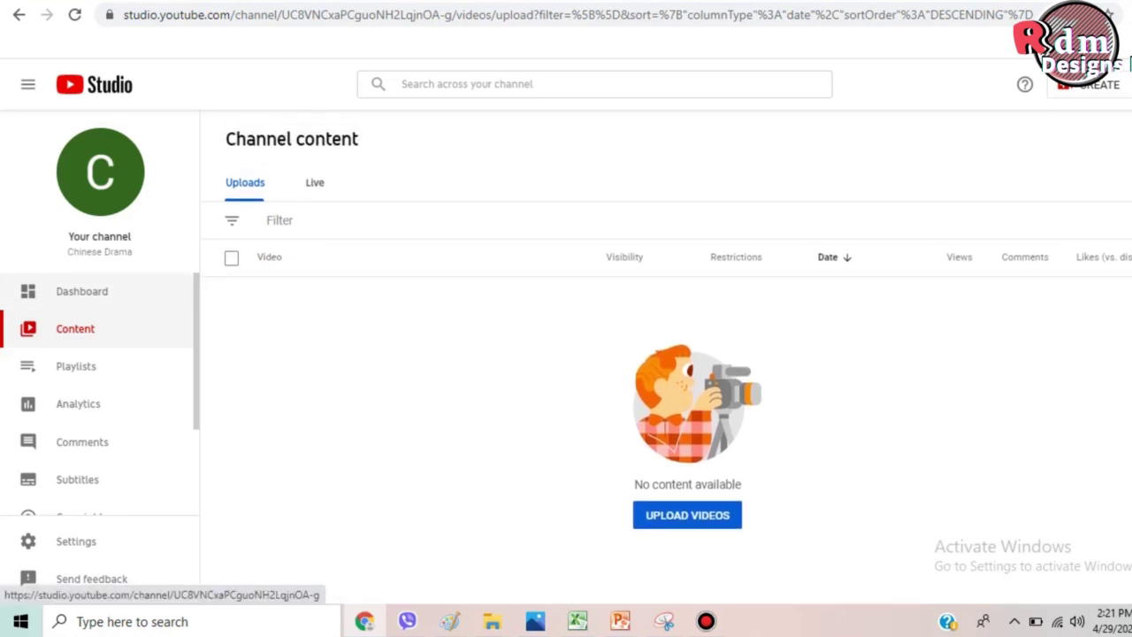
pyautogui.click(81, 291)
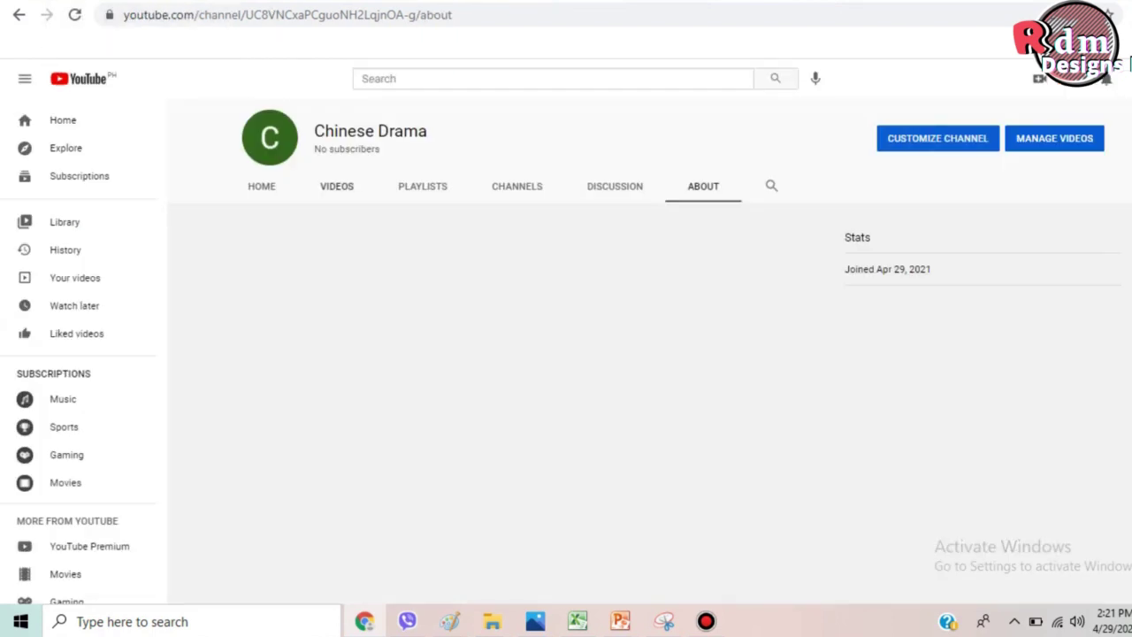
pyautogui.click(336, 185)
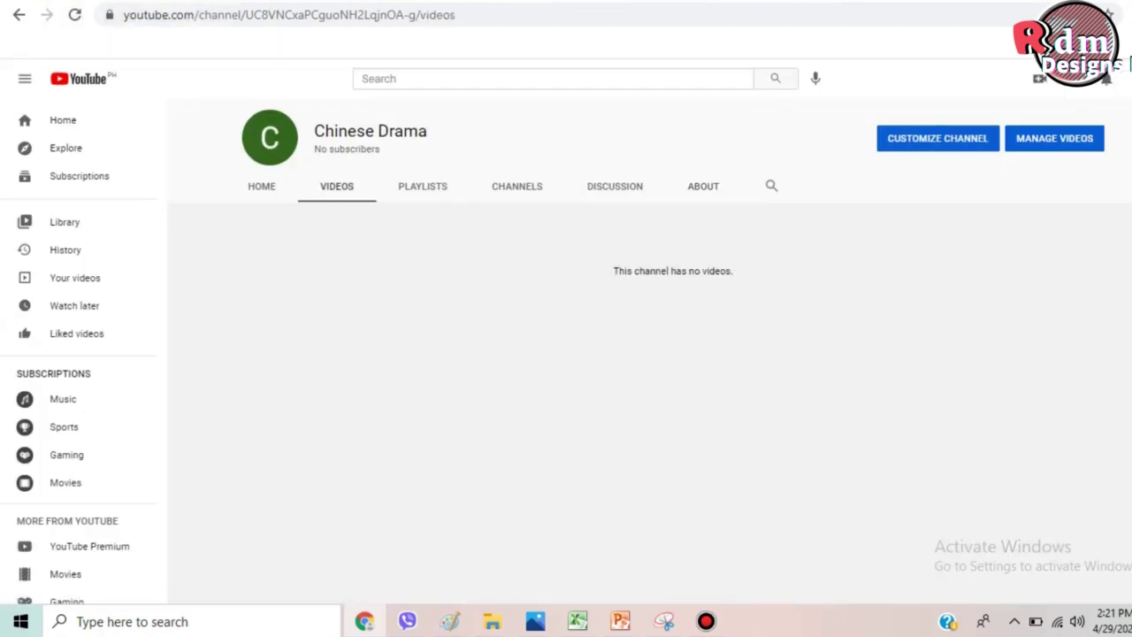
pyautogui.click(262, 186)
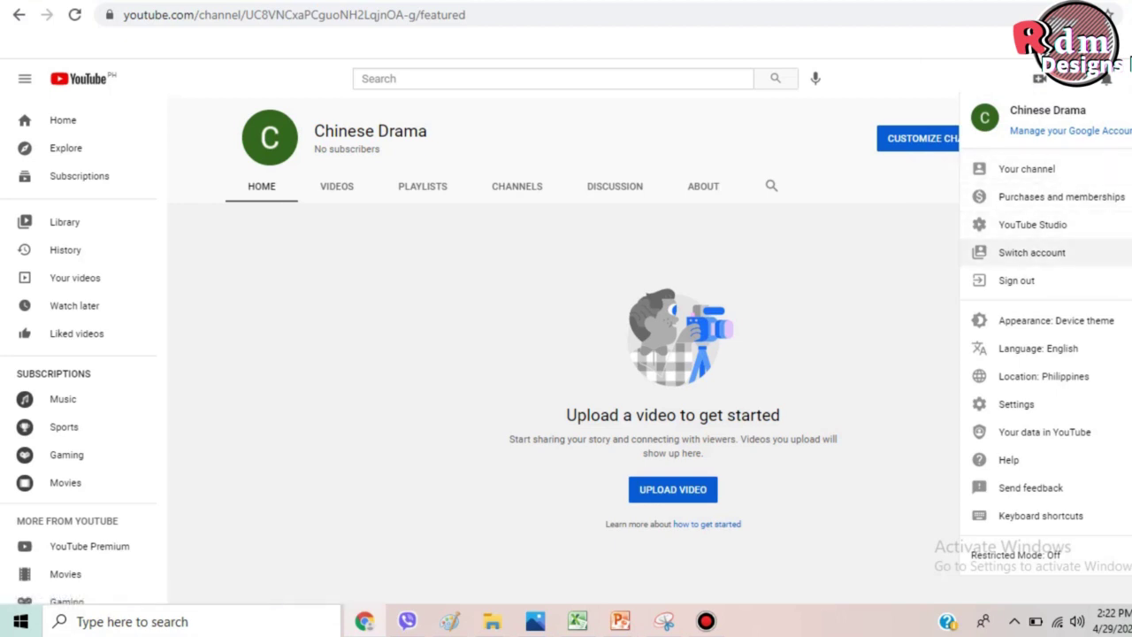
# Step: Review the full list of accounts and channels in the account switcher, and close the USB device warning
pyautogui.click(1031, 252)
pyautogui.scroll(-5, 1017, 433)
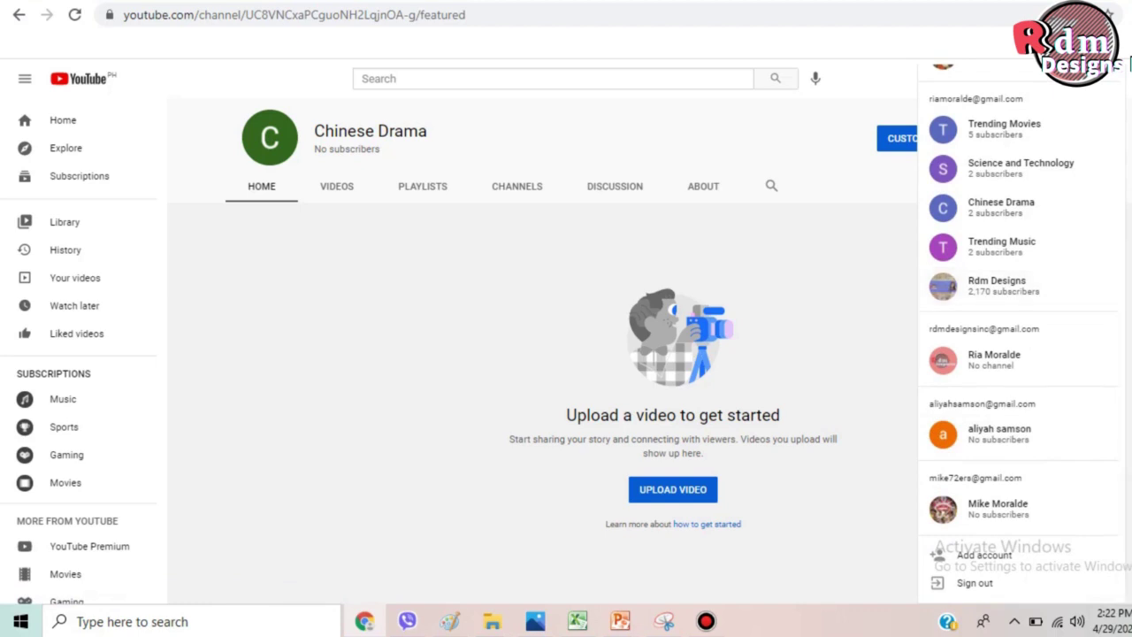
pyautogui.press('Escape')
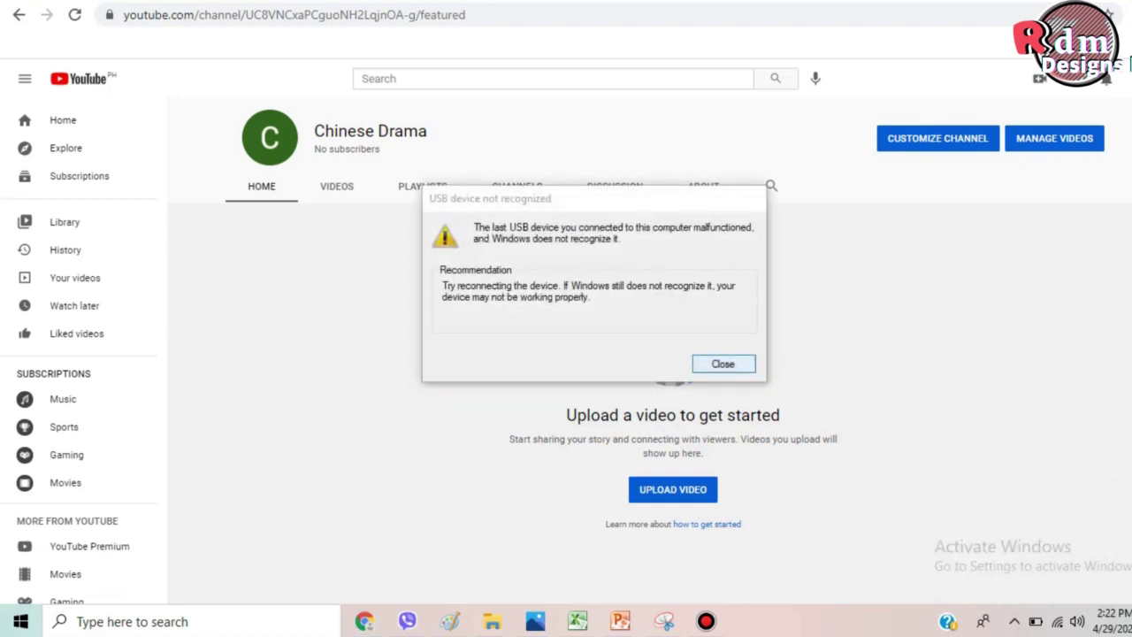
pyautogui.press('Return')
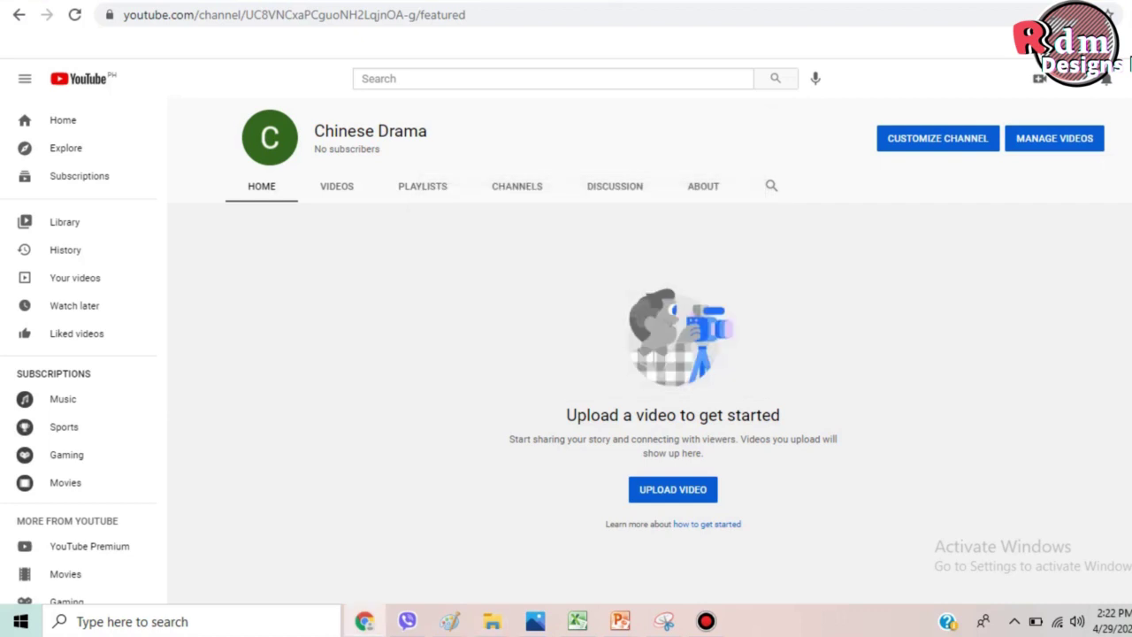